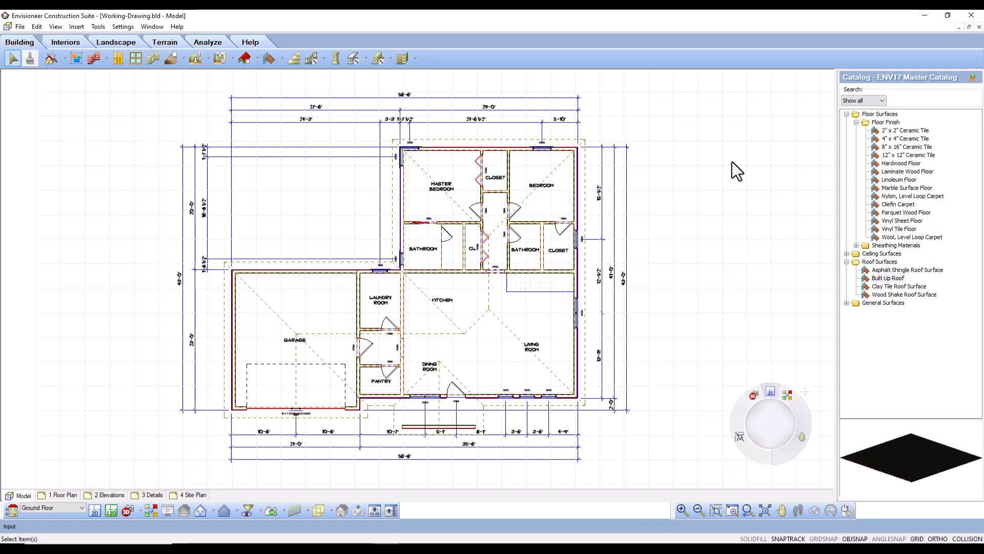
Open the view filter for the floor plan and turn off the display of roofs for all locations.
{"action": "left_click", "coordinate": [56, 27]}
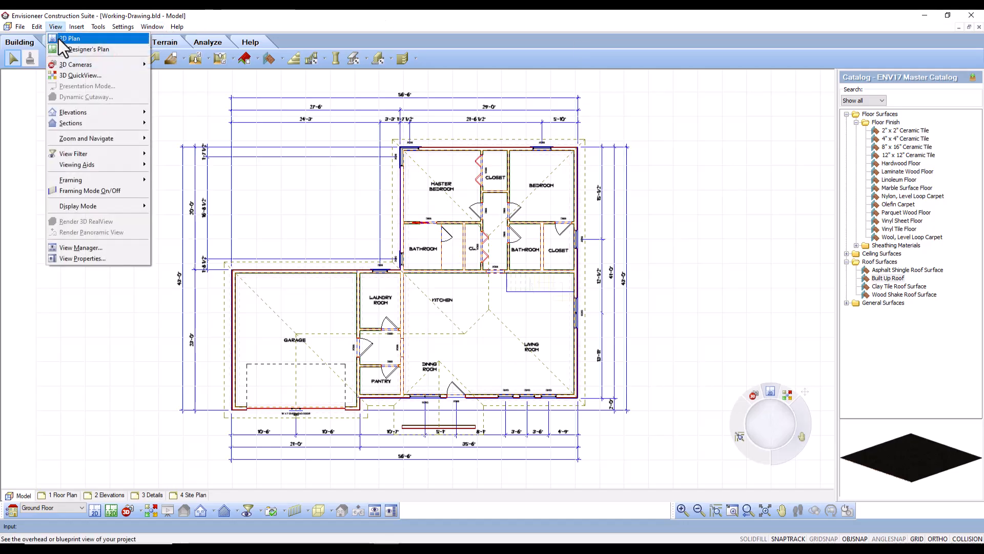
{"action": "mouse_move", "coordinate": [79, 154]}
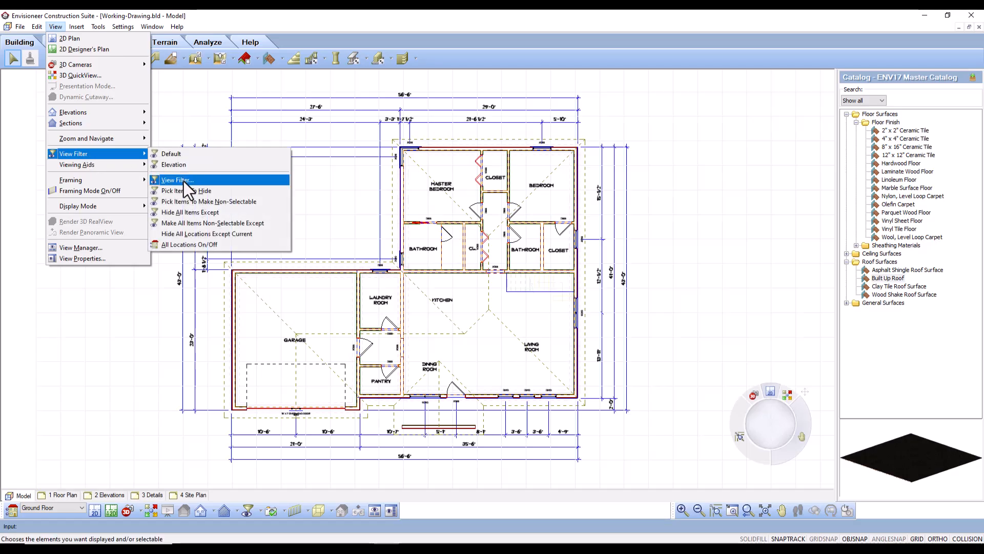
{"action": "left_click", "coordinate": [350, 17]}
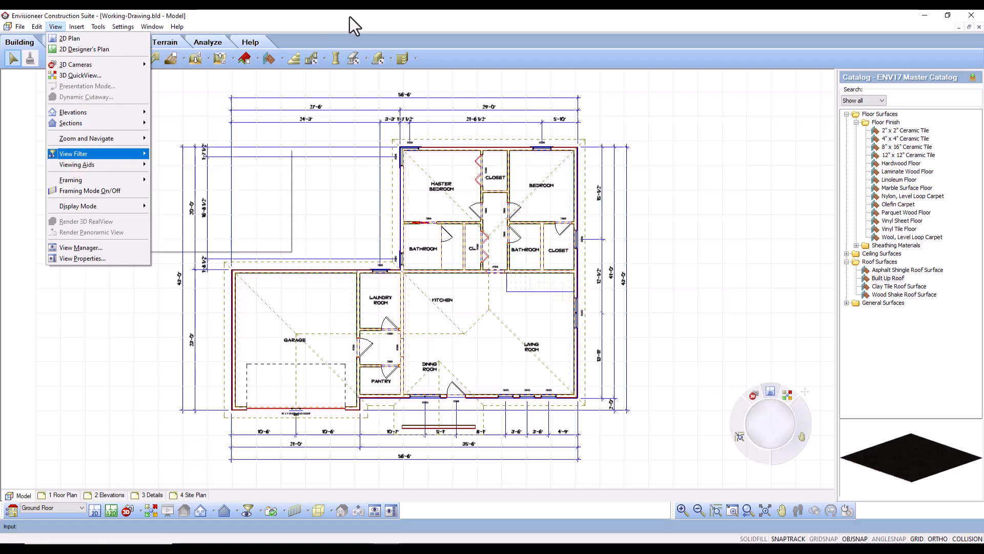
{"action": "left_click", "coordinate": [248, 510]}
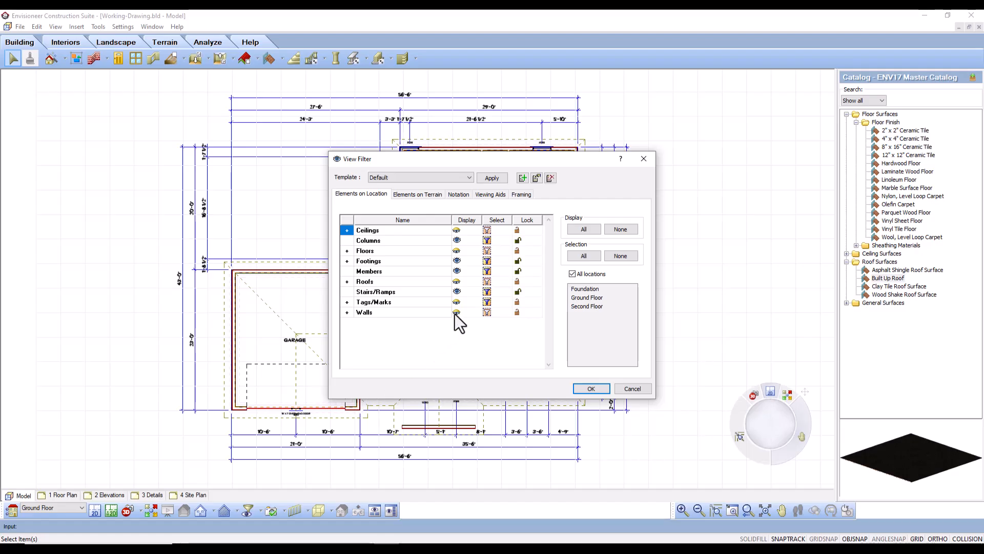
{"action": "left_click", "coordinate": [459, 284]}
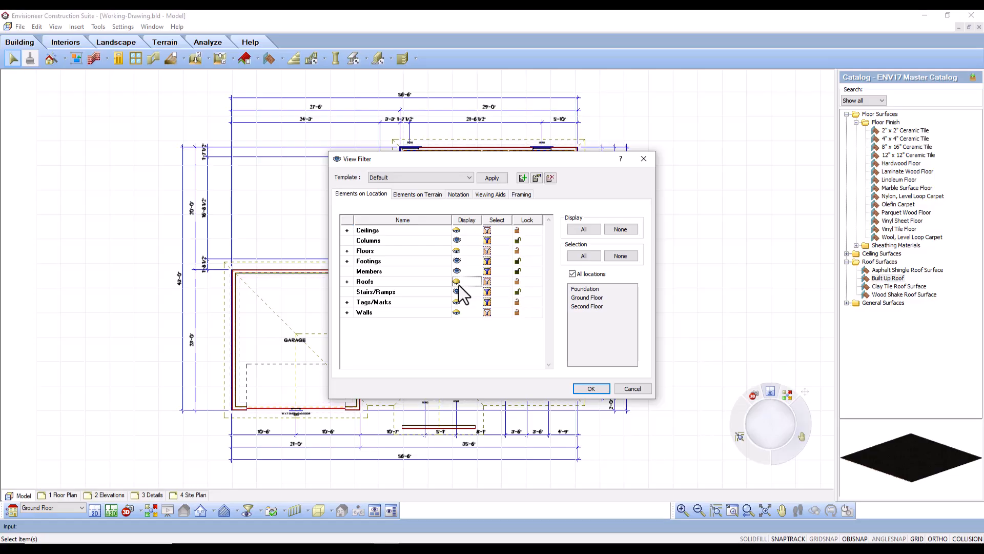
Limit the filter to the Foundation location, hide all of its elements and apply the filter.
{"action": "left_click", "coordinate": [572, 274]}
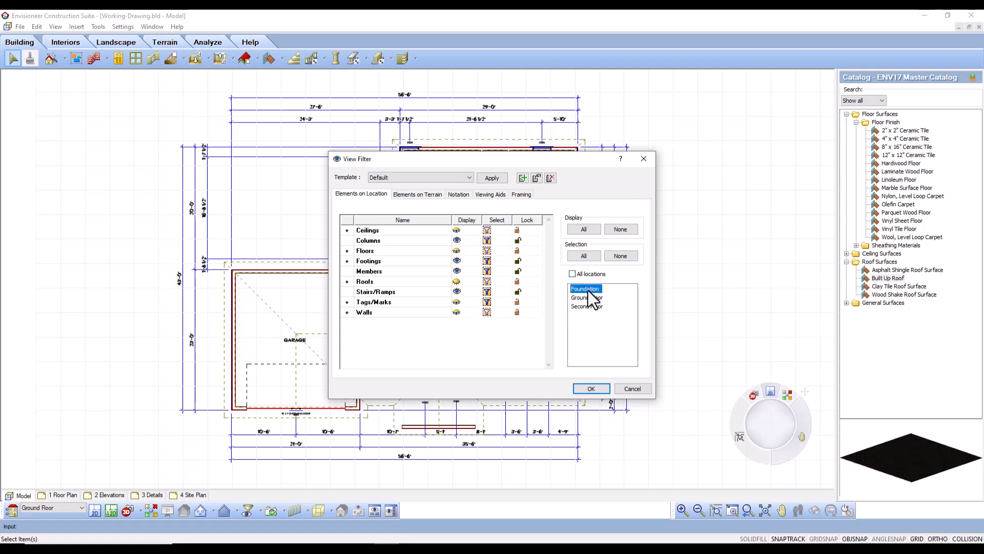
{"action": "left_click", "coordinate": [620, 230]}
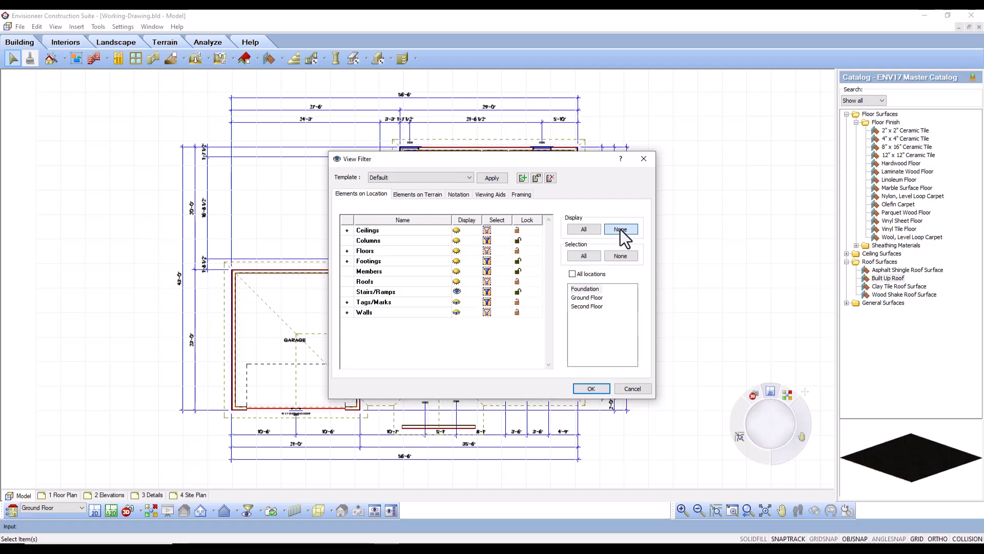
{"action": "left_click", "coordinate": [591, 389]}
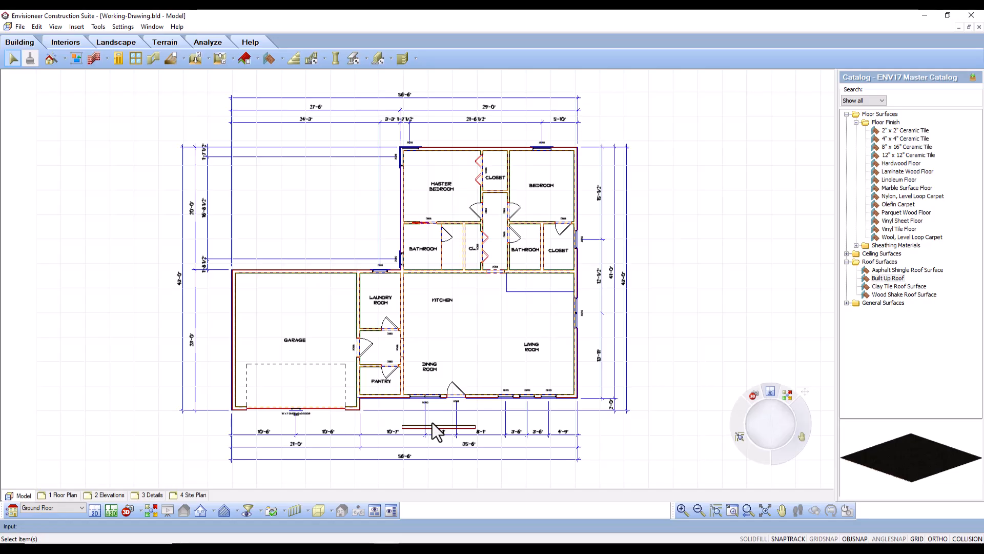
Set up printing of the floor plan with CutePDF Writer in Landscape orientation.
{"action": "left_click", "coordinate": [19, 28]}
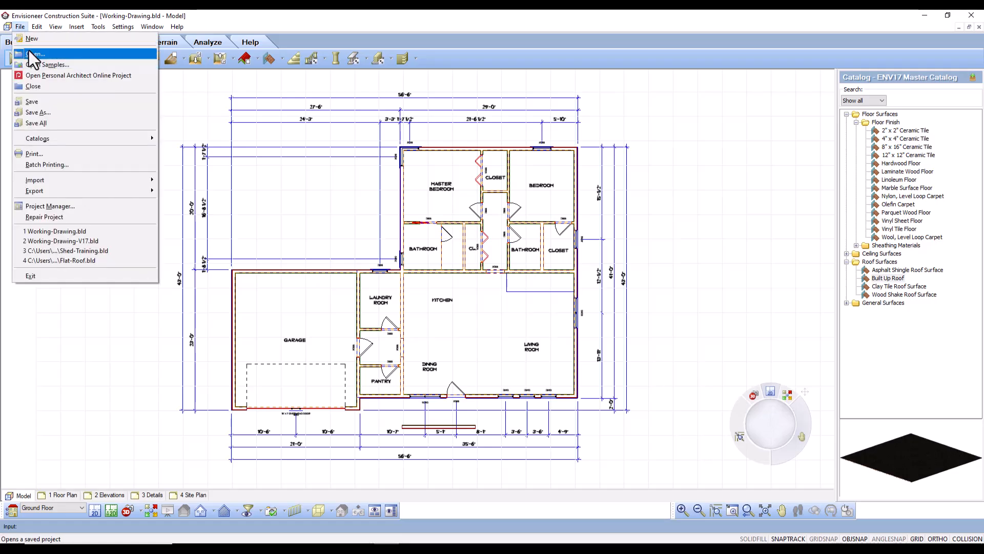
{"action": "left_click", "coordinate": [54, 158]}
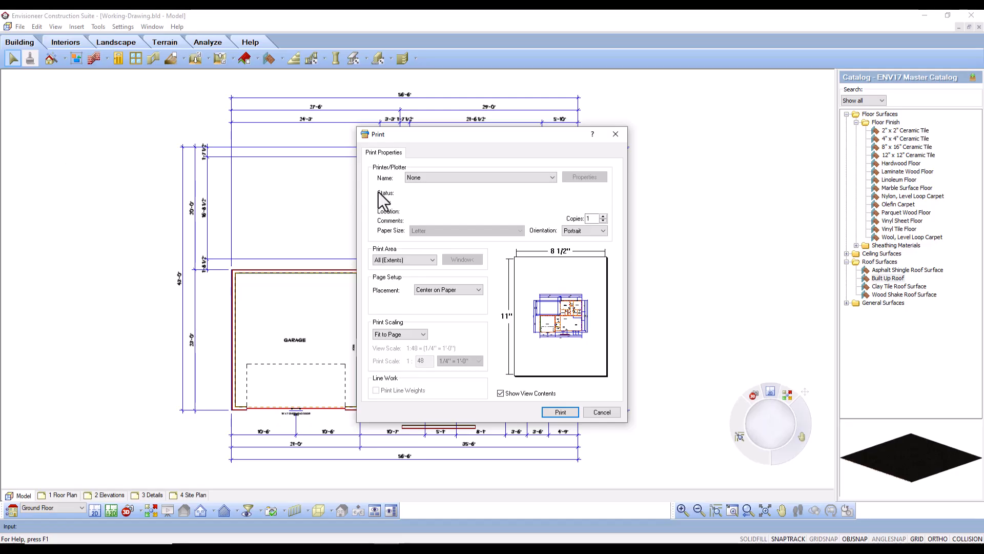
{"action": "left_click", "coordinate": [552, 177]}
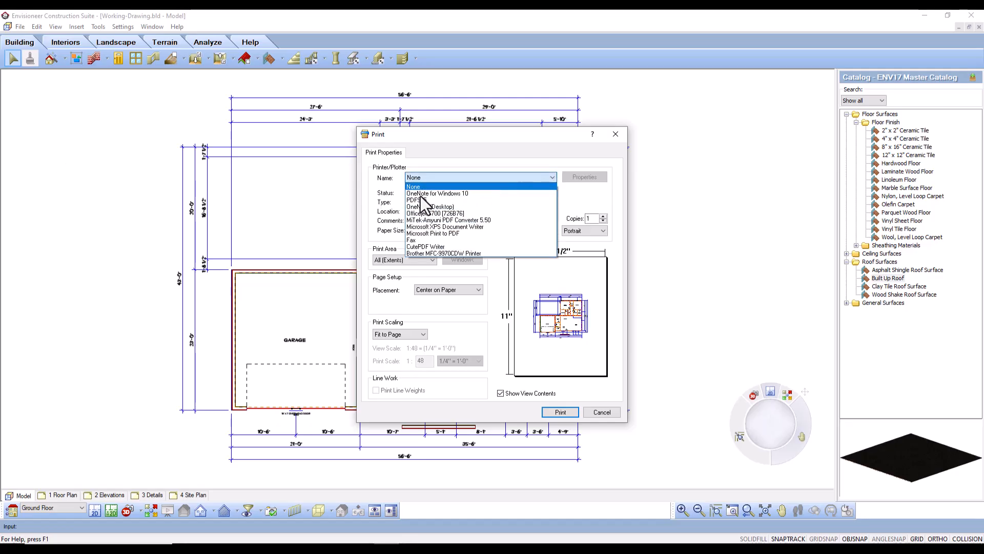
{"action": "left_click", "coordinate": [434, 247]}
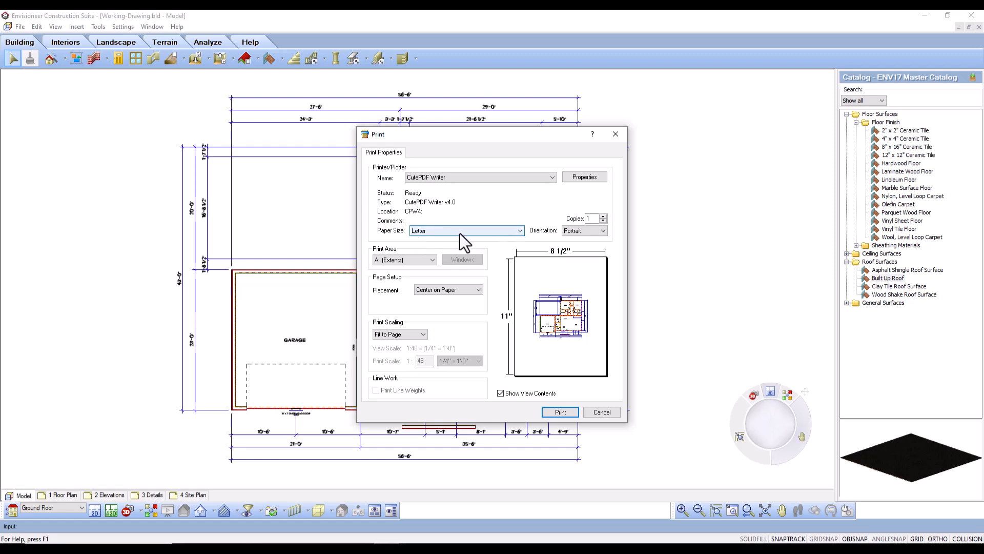
{"action": "left_click", "coordinate": [600, 232]}
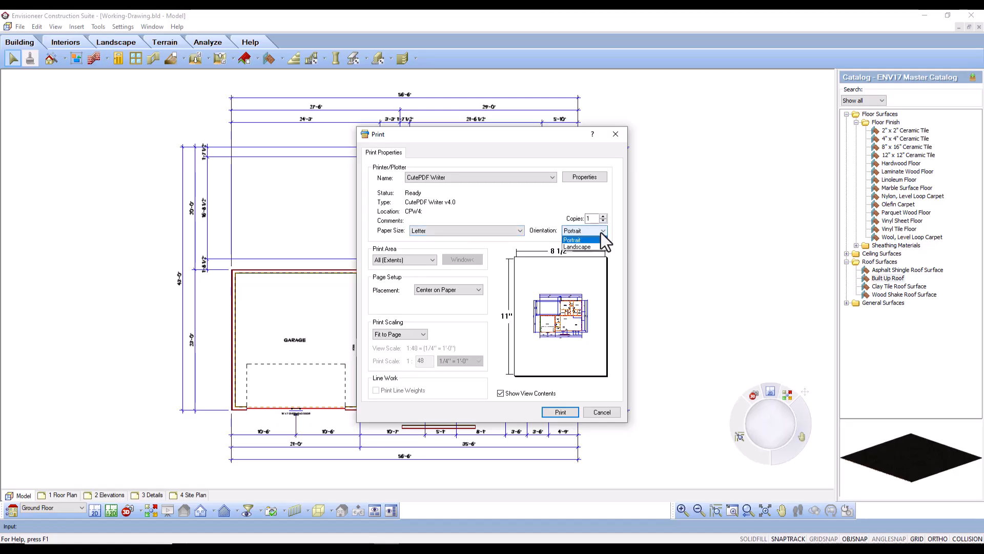
{"action": "left_click", "coordinate": [573, 247]}
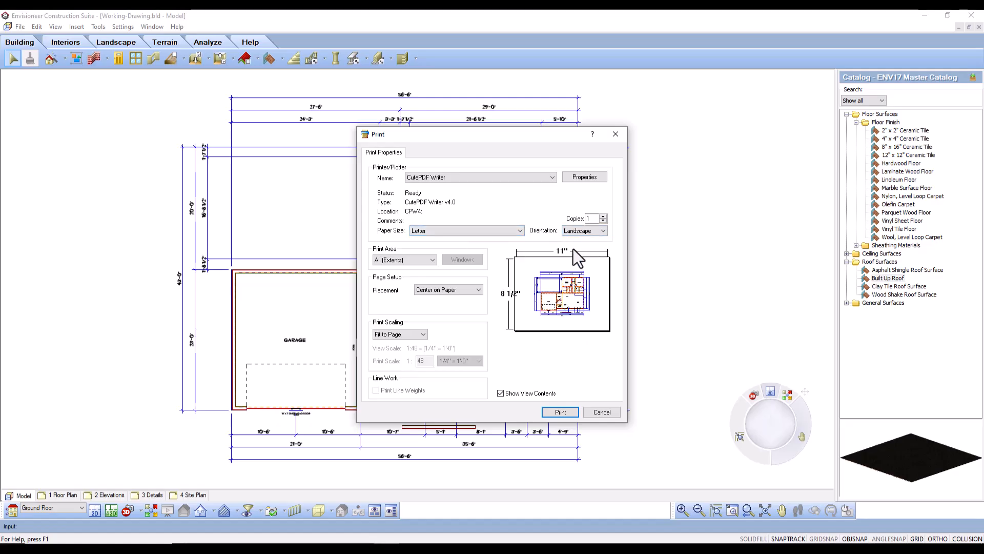
Set the print area to a window enclosing the whole floor plan and its dimensions.
{"action": "left_click", "coordinate": [432, 262]}
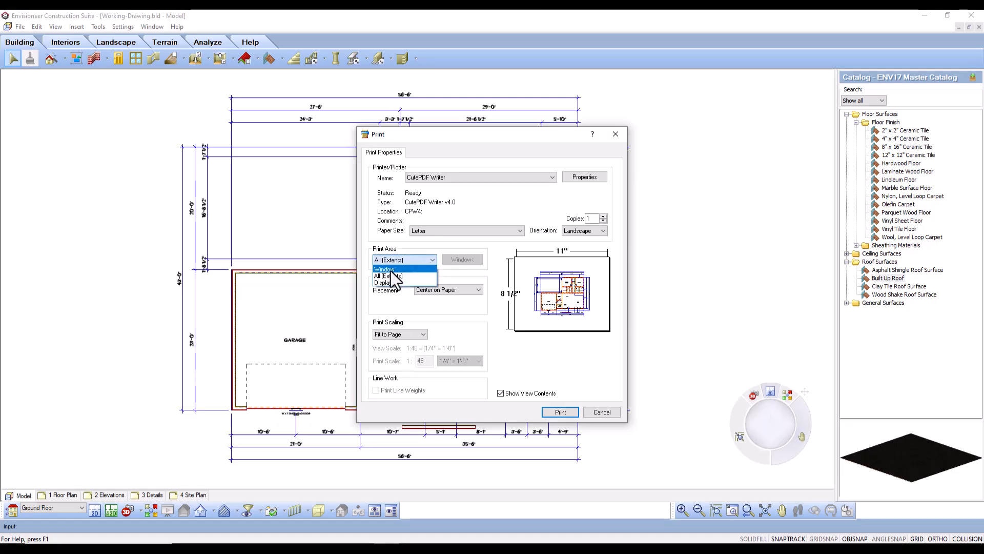
{"action": "left_click", "coordinate": [391, 270]}
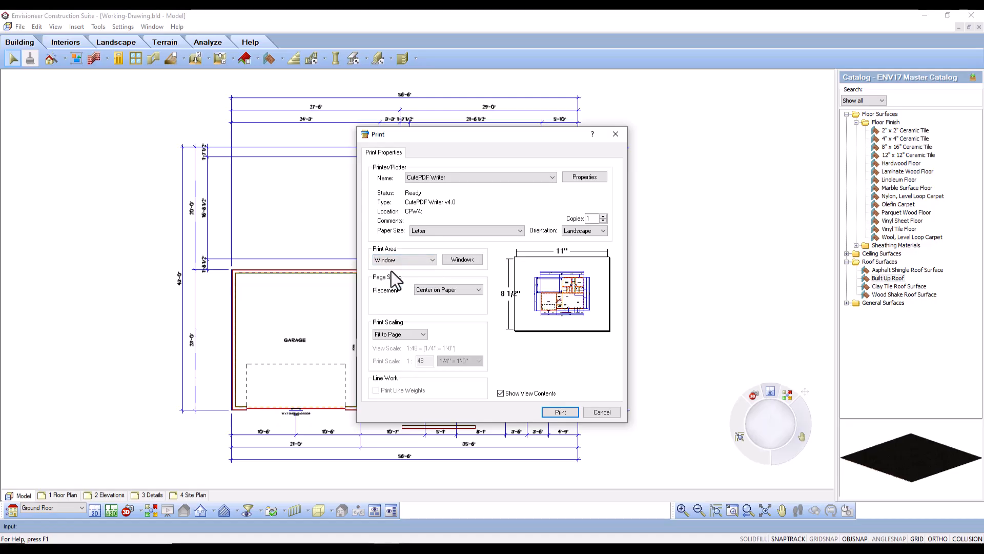
{"action": "left_click", "coordinate": [462, 260]}
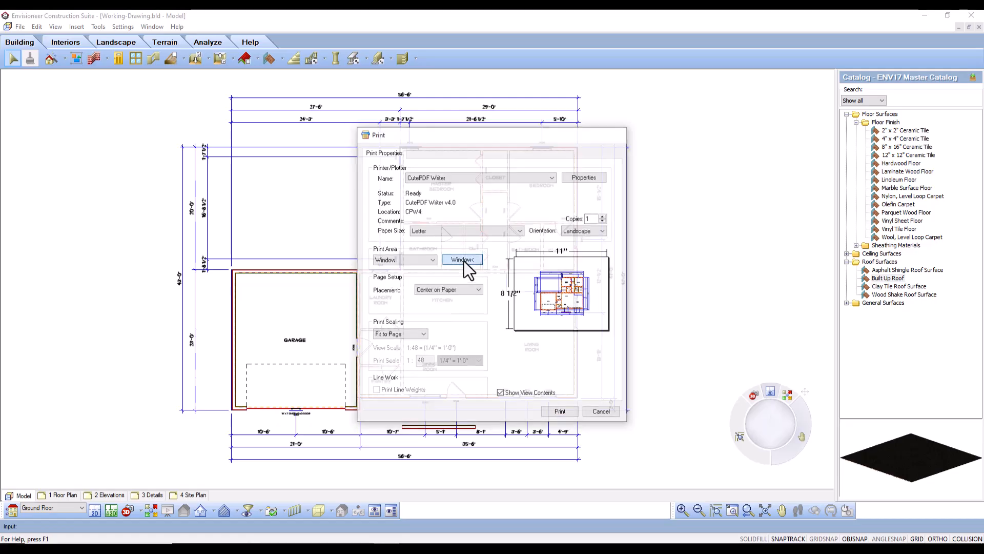
{"action": "left_click", "coordinate": [166, 83]}
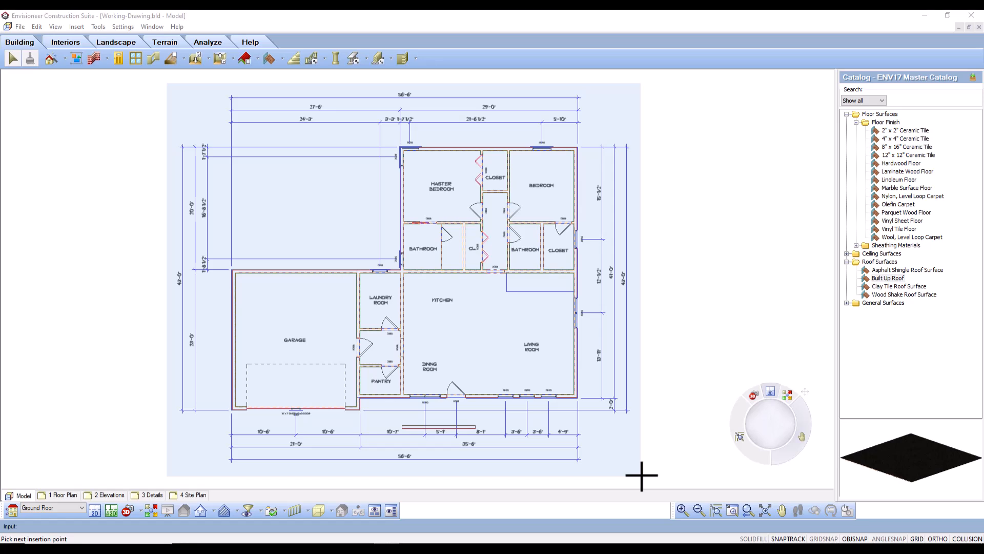
{"action": "left_click", "coordinate": [641, 476]}
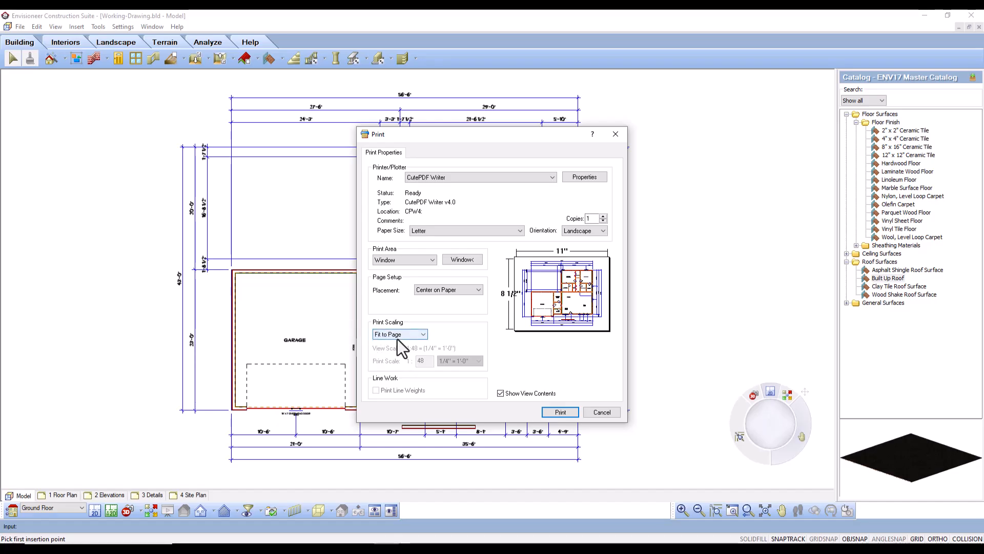
Try the Print to Scale option, return the scaling to Fit to Page and leave the print setup without printing.
{"action": "left_click", "coordinate": [421, 336]}
{"action": "left_click", "coordinate": [411, 343]}
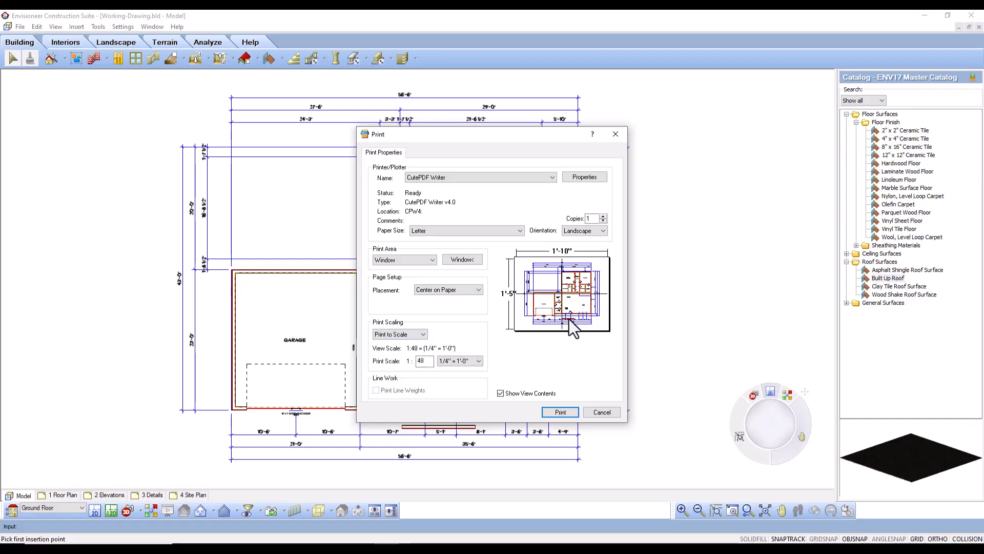
{"action": "left_click", "coordinate": [418, 335]}
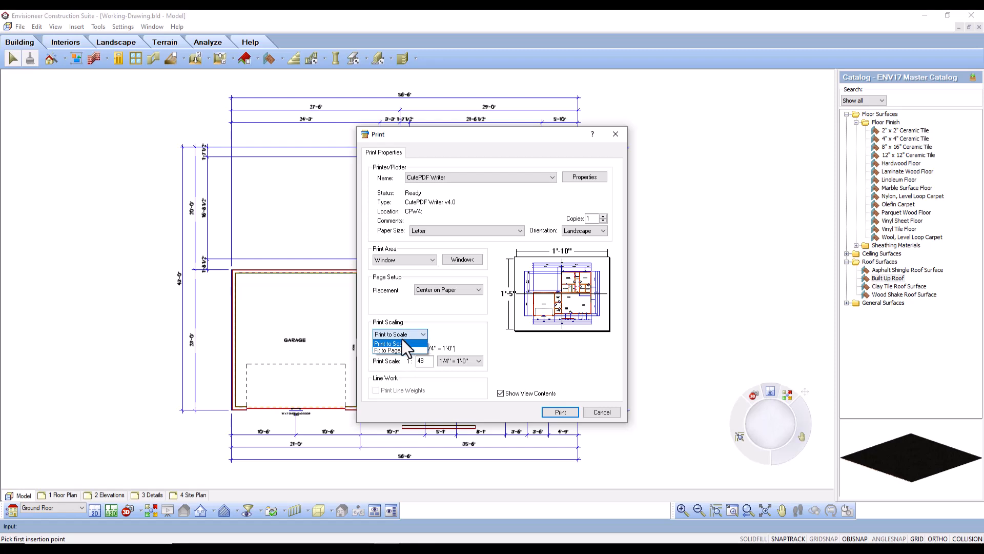
{"action": "left_click", "coordinate": [395, 350]}
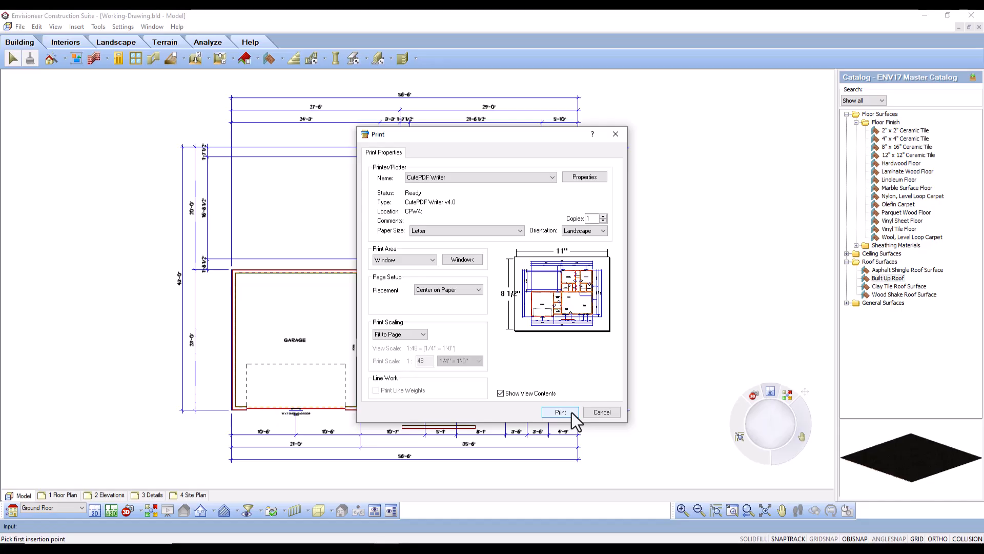
{"action": "left_click", "coordinate": [600, 414]}
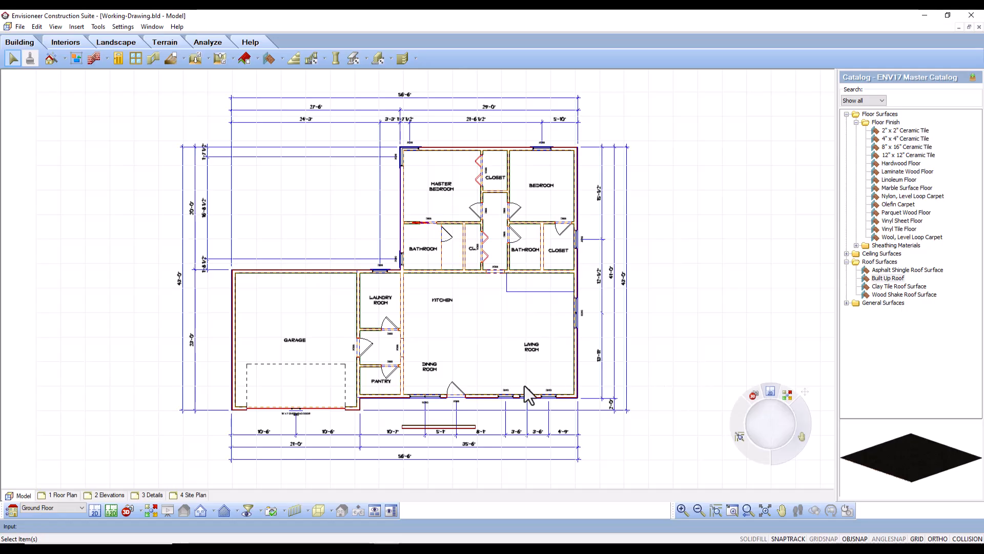
On the 3 Details sheet, start defining a SmartView drawing based on Section1.
{"action": "left_click", "coordinate": [149, 495]}
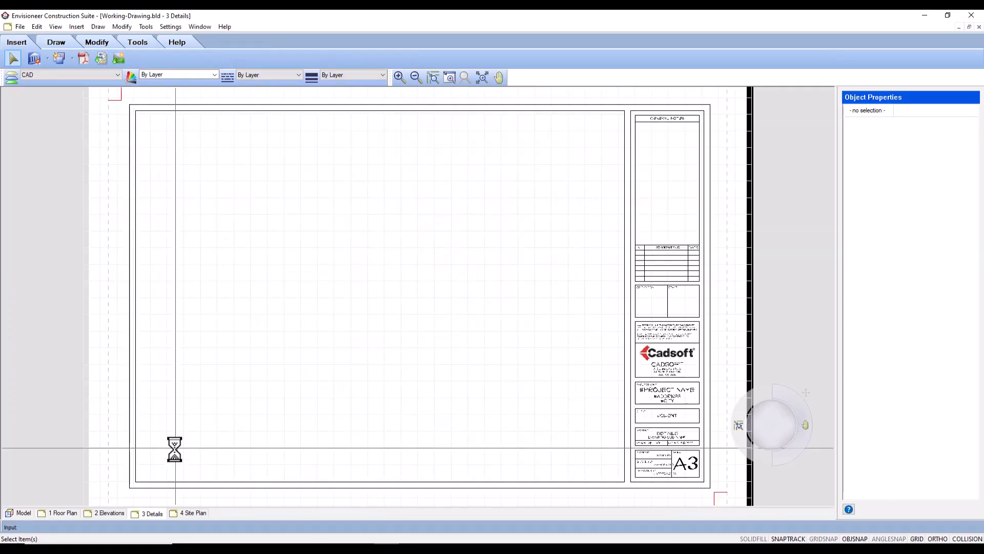
{"action": "left_click", "coordinate": [76, 26]}
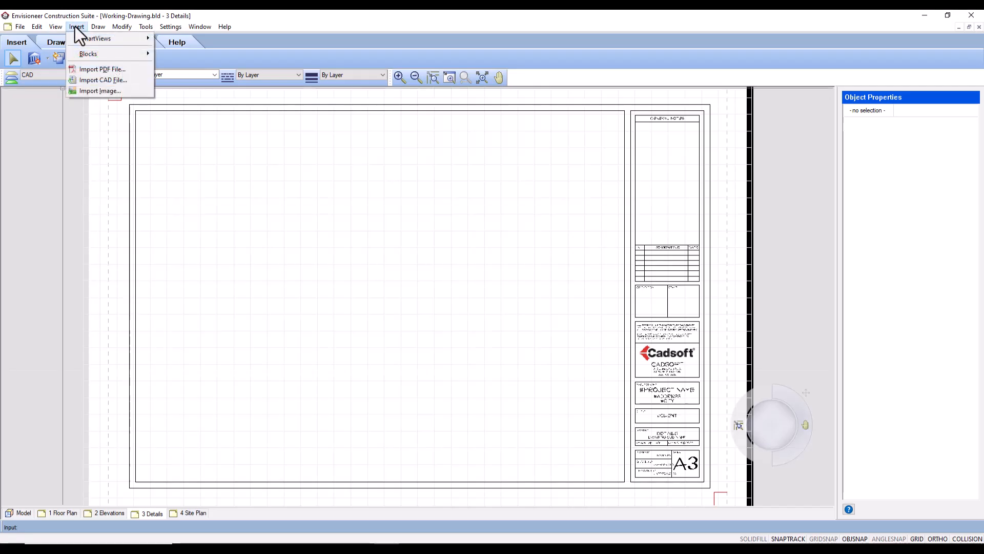
{"action": "mouse_move", "coordinate": [95, 40]}
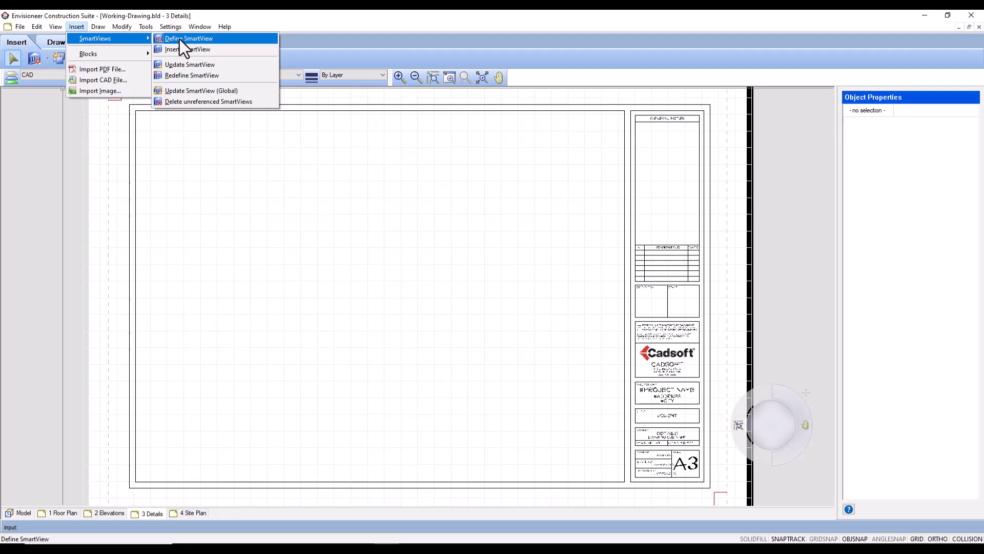
{"action": "left_click", "coordinate": [263, 20]}
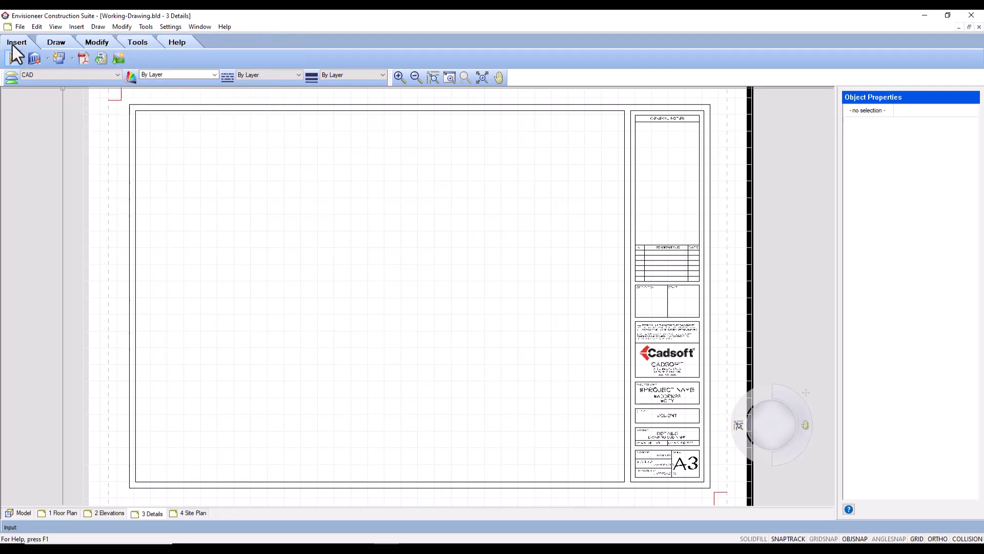
{"action": "left_click", "coordinate": [47, 58]}
{"action": "left_click", "coordinate": [53, 73]}
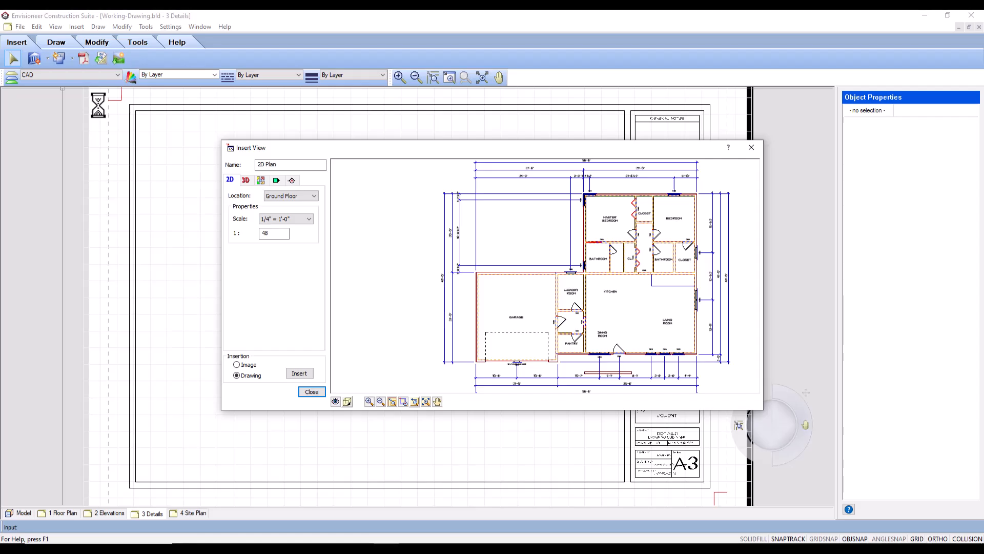
{"action": "left_click", "coordinate": [291, 180]}
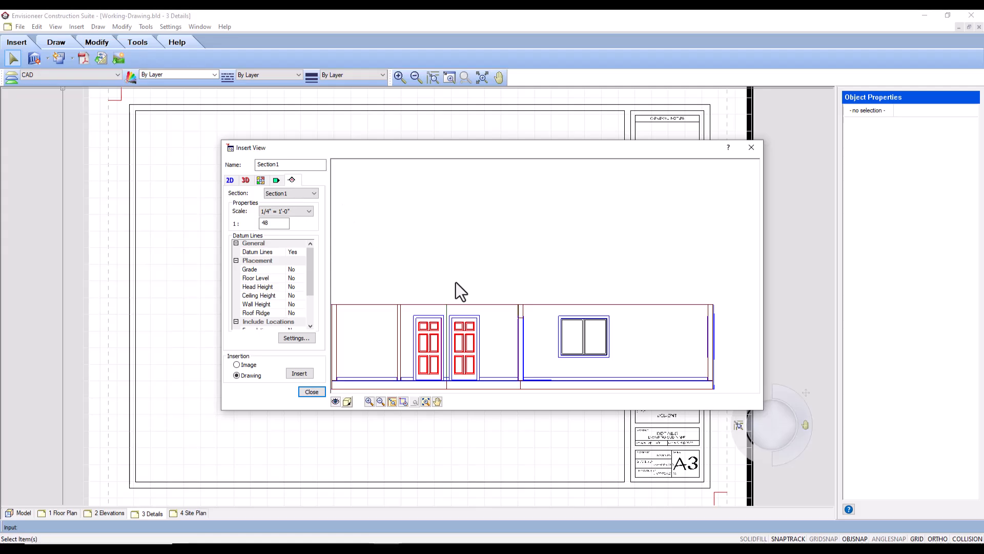
{"action": "mouse_move", "coordinate": [461, 291]}
{"action": "middle_mouse_down"}
{"action": "mouse_move", "coordinate": [530, 281]}
{"action": "mouse_move", "coordinate": [500, 257]}
{"action": "mouse_move", "coordinate": [476, 256]}
{"action": "middle_mouse_up"}
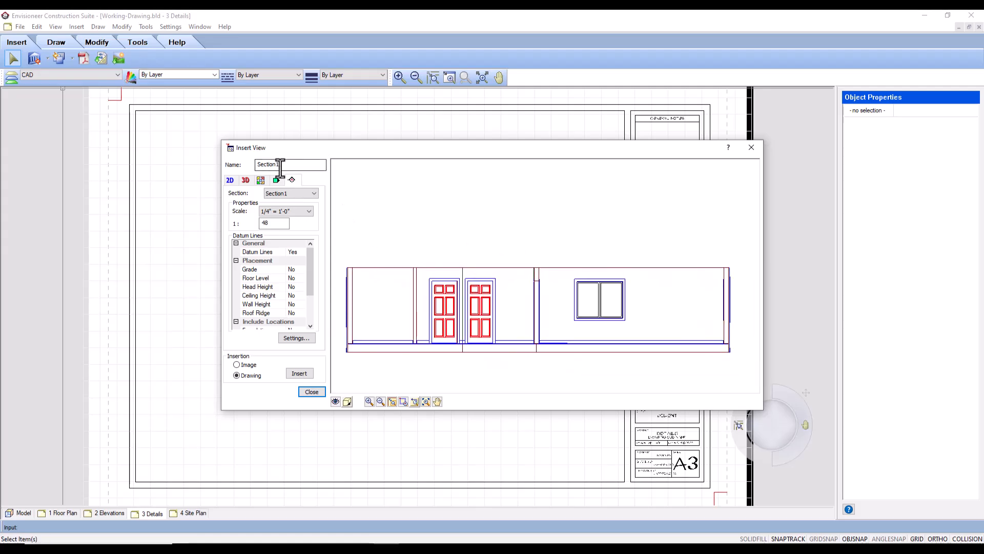
Name the section view "Roof Detail View" and set its scale to 1/2" = 1'-0".
{"action": "left_click_drag", "start_coordinate": [281, 165], "coordinate": [252, 166]}
{"action": "type", "text": "Roof Detail View"}
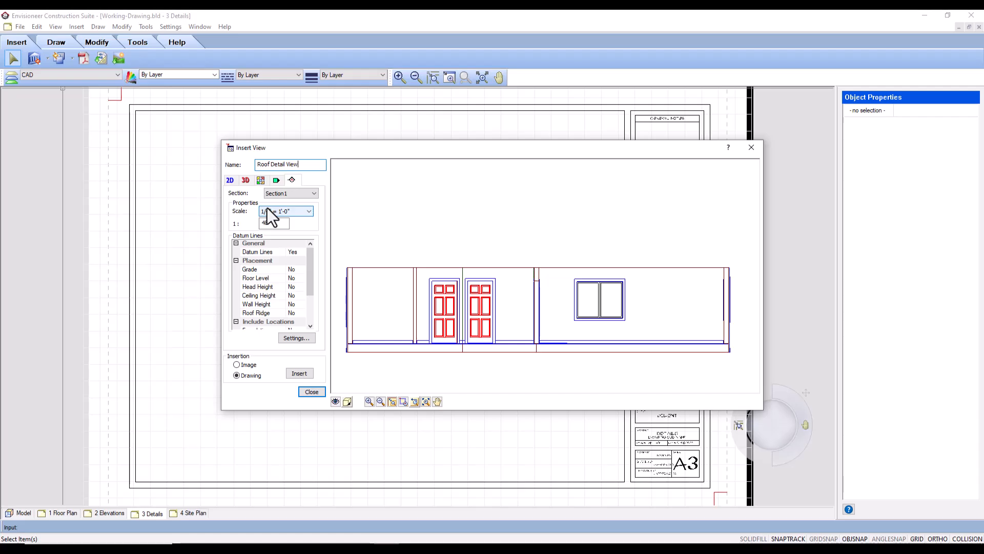
{"action": "left_click", "coordinate": [309, 212]}
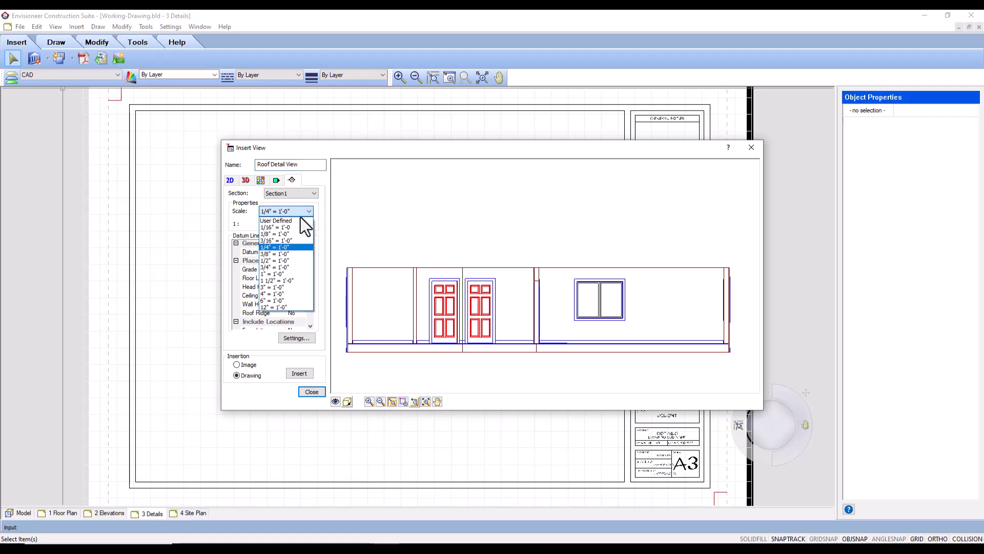
{"action": "left_click", "coordinate": [272, 260]}
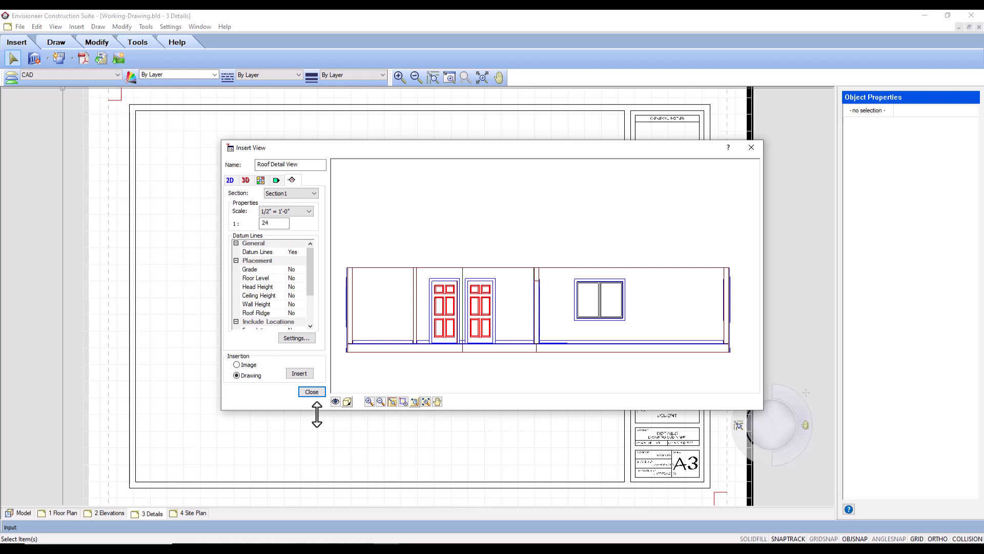
In the section view's filter, display all elements, then unlock Ceiling framing and turn its display on.
{"action": "left_click", "coordinate": [336, 402]}
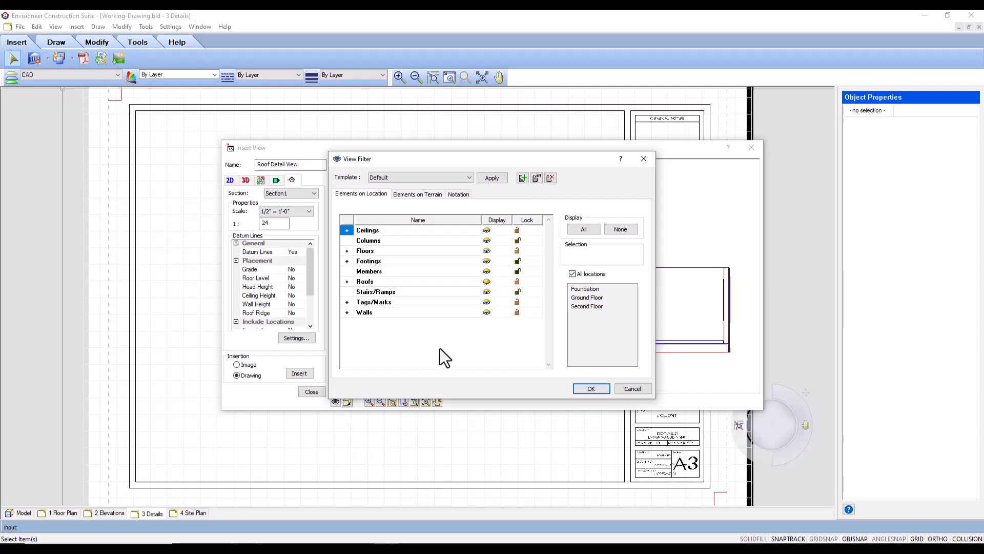
{"action": "left_click", "coordinate": [589, 230]}
{"action": "left_click", "coordinate": [346, 230]}
{"action": "left_click", "coordinate": [517, 241]}
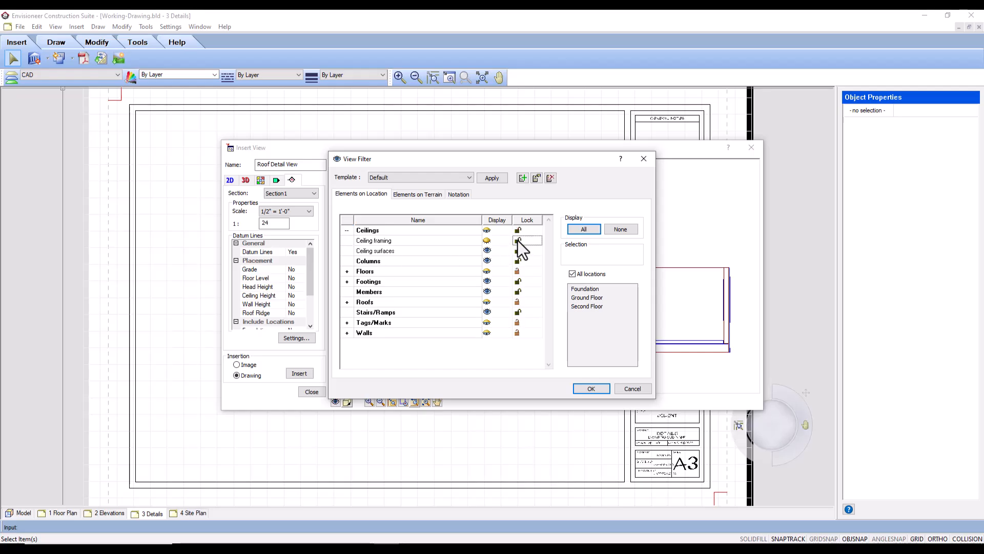
{"action": "left_click", "coordinate": [487, 240]}
Unlock Roof framing in the view filter and turn its display on.
{"action": "left_click", "coordinate": [347, 302]}
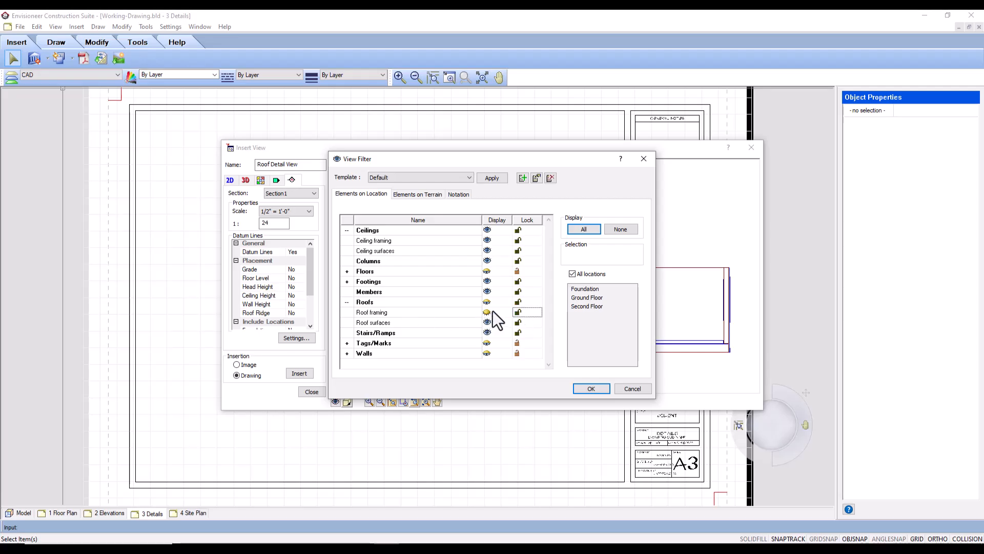
{"action": "left_click", "coordinate": [517, 312]}
{"action": "left_click", "coordinate": [487, 311]}
{"action": "left_click", "coordinate": [348, 302]}
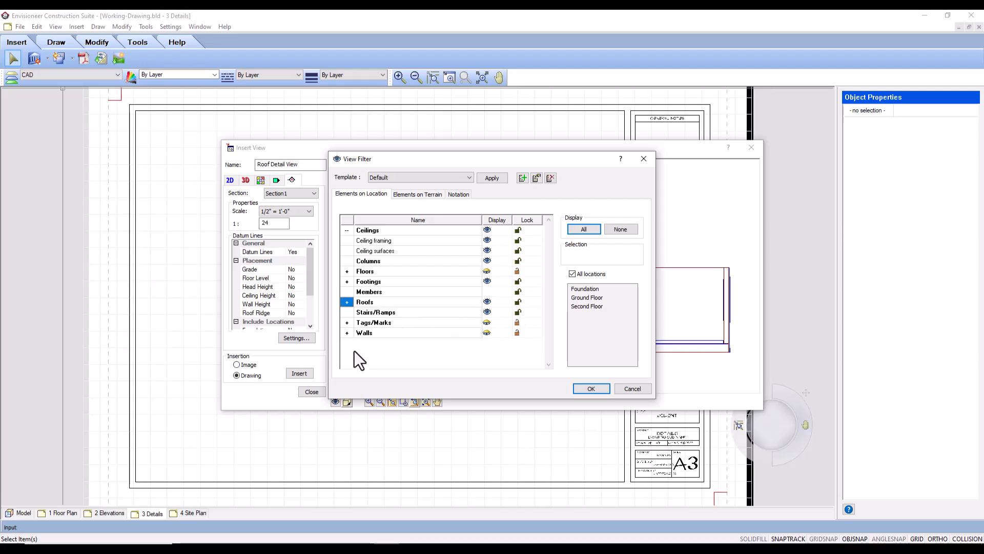
Unlock Wall framing, turn its display on, and apply the filter to the section view.
{"action": "left_click", "coordinate": [347, 333]}
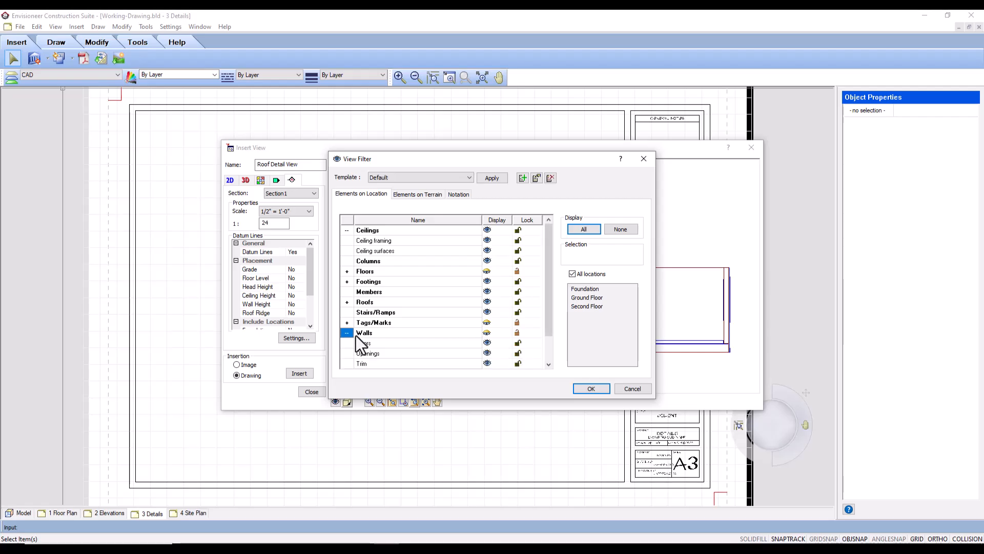
{"action": "scroll", "coordinate": [508, 346], "scroll_direction": "down", "scroll_amount": 1}
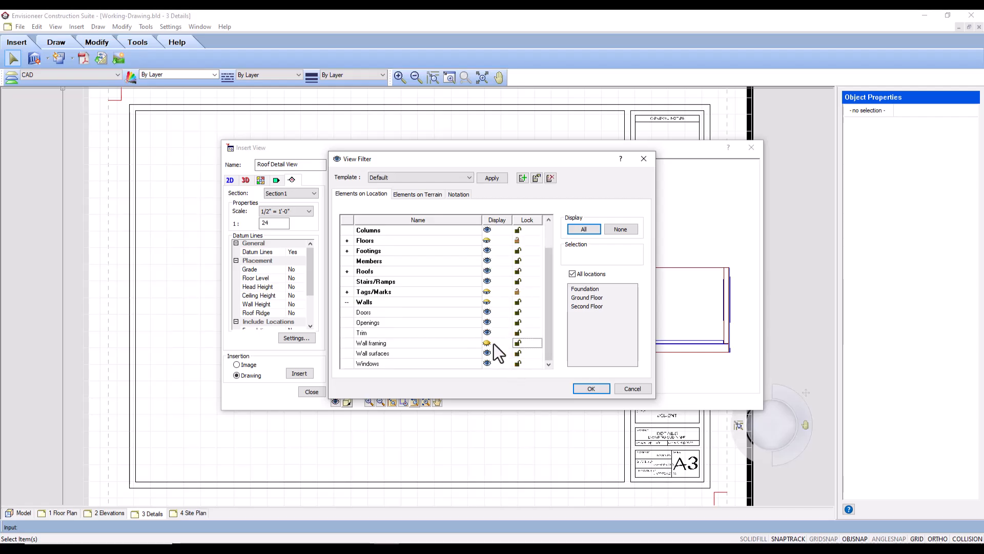
{"action": "left_click", "coordinate": [487, 343]}
{"action": "left_click", "coordinate": [488, 343]}
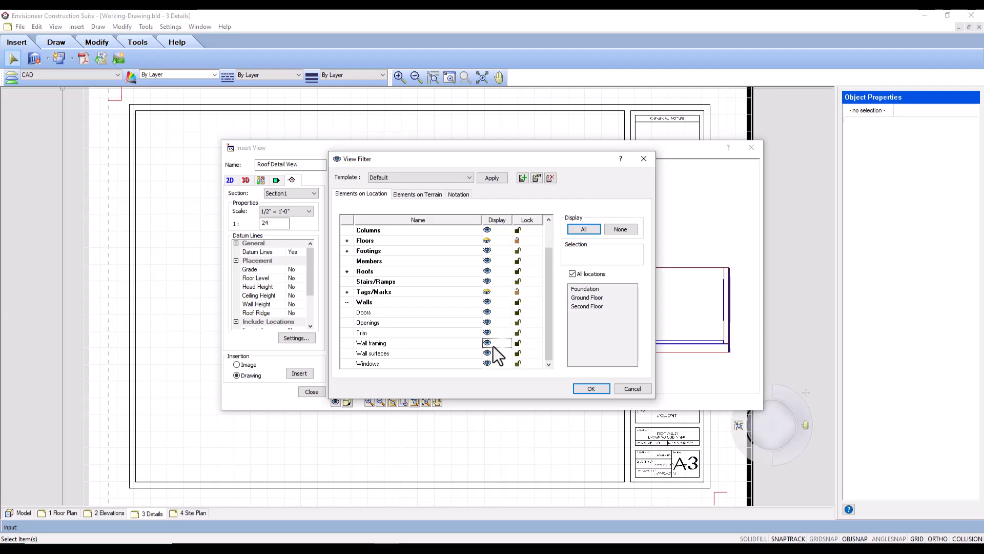
{"action": "left_click", "coordinate": [590, 388]}
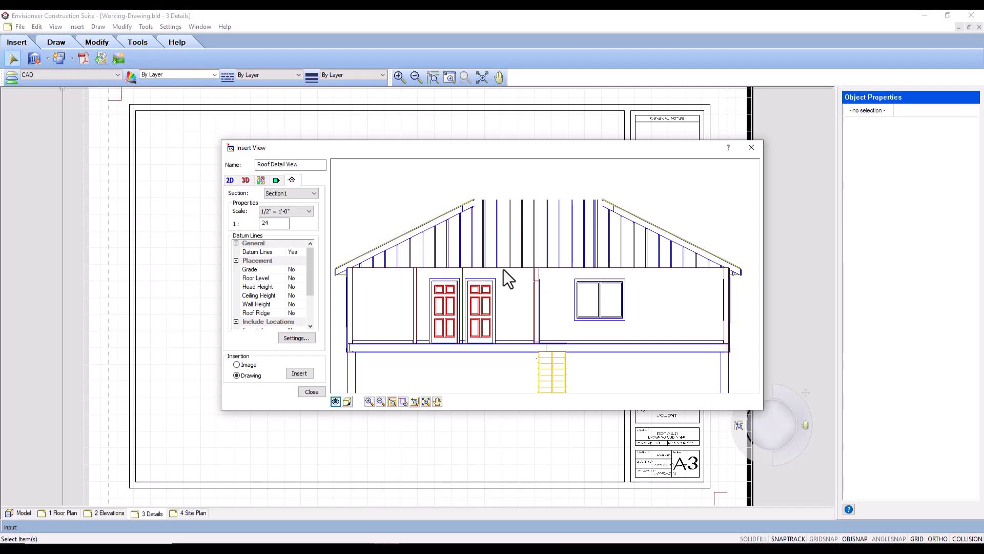
Frame the preview on the right-hand eave and exterior wall, and insert it as a drawing in the upper-left area of the sheet.
{"action": "left_click", "coordinate": [404, 402]}
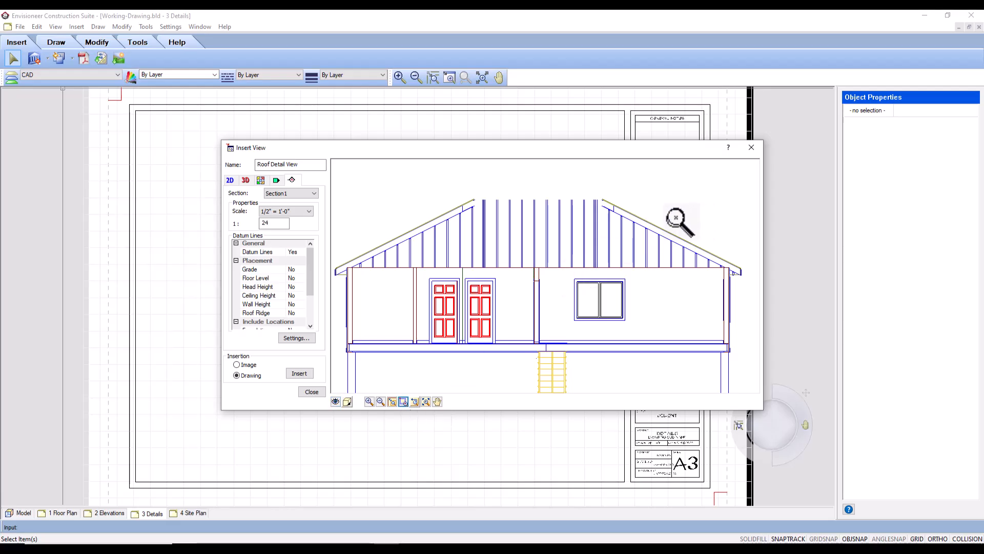
{"action": "left_click_drag", "start_coordinate": [676, 217], "coordinate": [757, 314]}
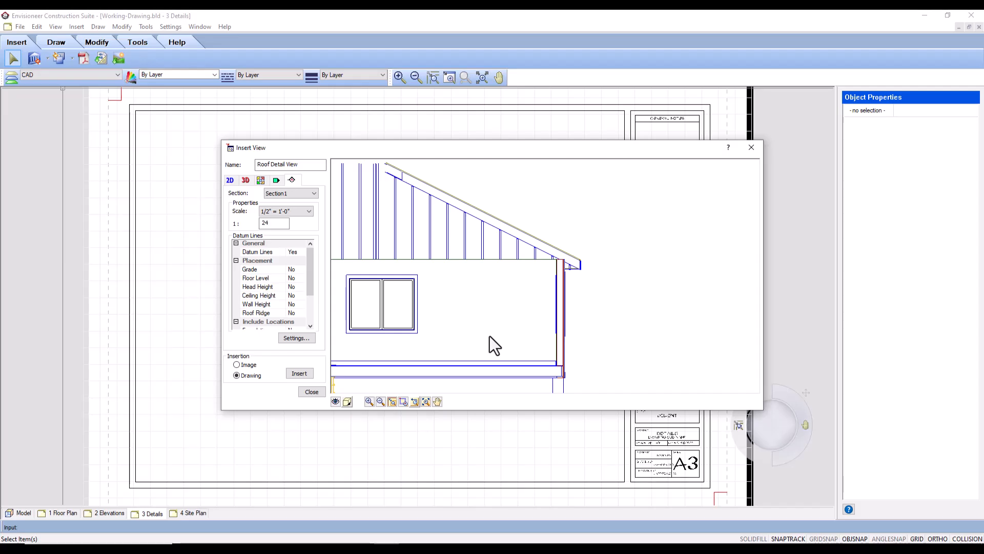
{"action": "left_click", "coordinate": [437, 401]}
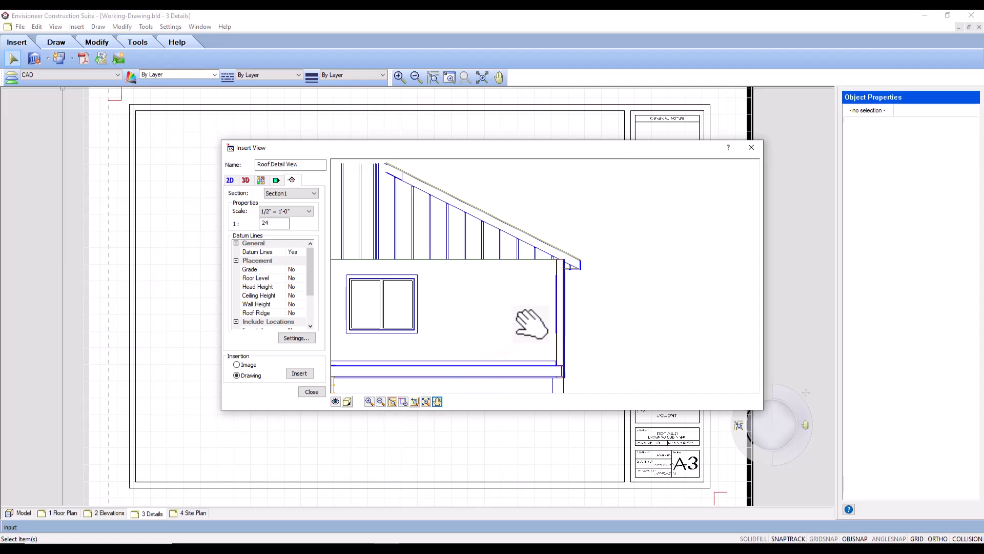
{"action": "mouse_move", "coordinate": [535, 313]}
{"action": "left_mouse_down"}
{"action": "mouse_move", "coordinate": [384, 310]}
{"action": "mouse_move", "coordinate": [361, 353]}
{"action": "mouse_move", "coordinate": [371, 359]}
{"action": "mouse_move", "coordinate": [379, 335]}
{"action": "mouse_move", "coordinate": [380, 348]}
{"action": "left_mouse_up"}
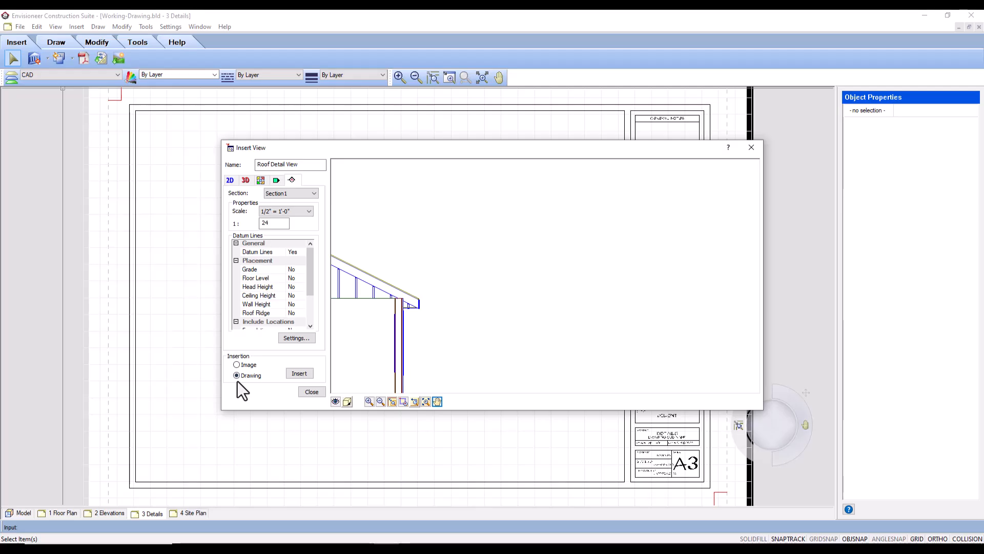
{"action": "left_click", "coordinate": [299, 373]}
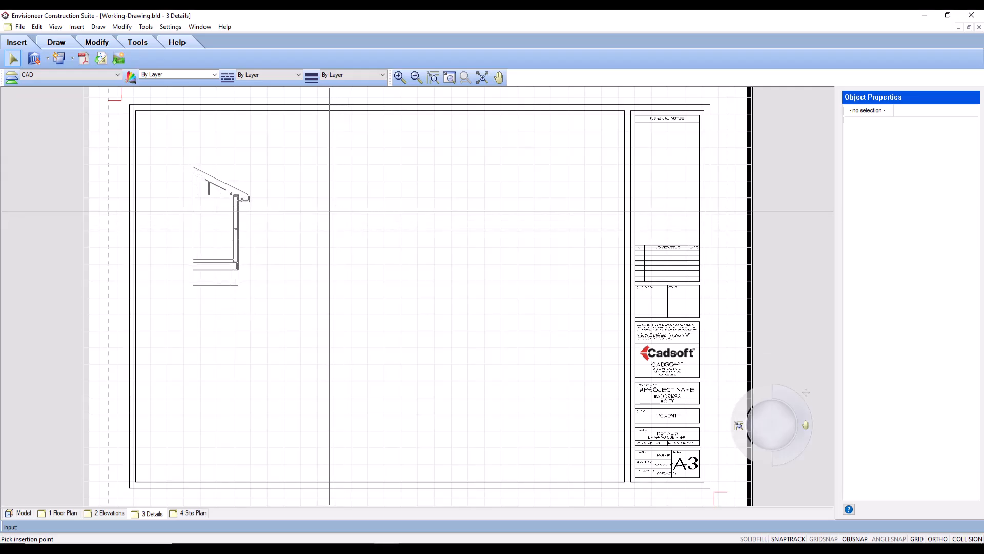
{"action": "left_click", "coordinate": [329, 209]}
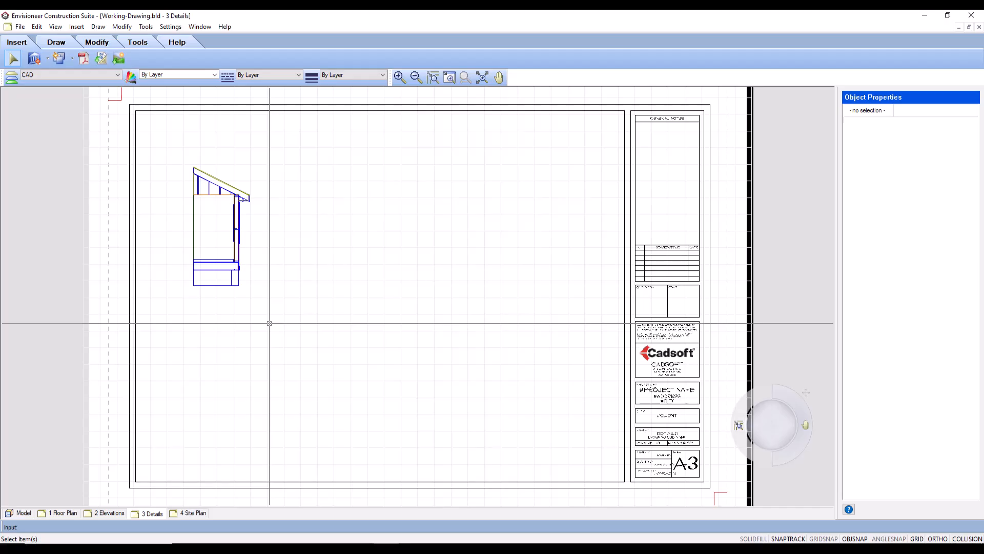